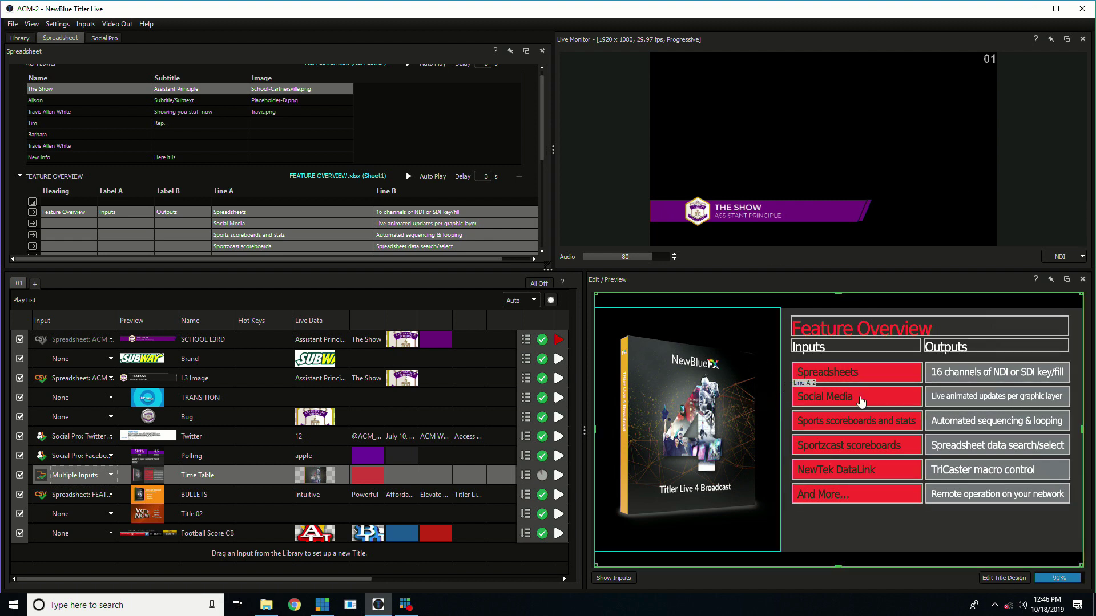
Step: Edit the Social Media text, then load the Football Score CB scoreboard into preview
double_click(842, 400)
left_click(853, 374)
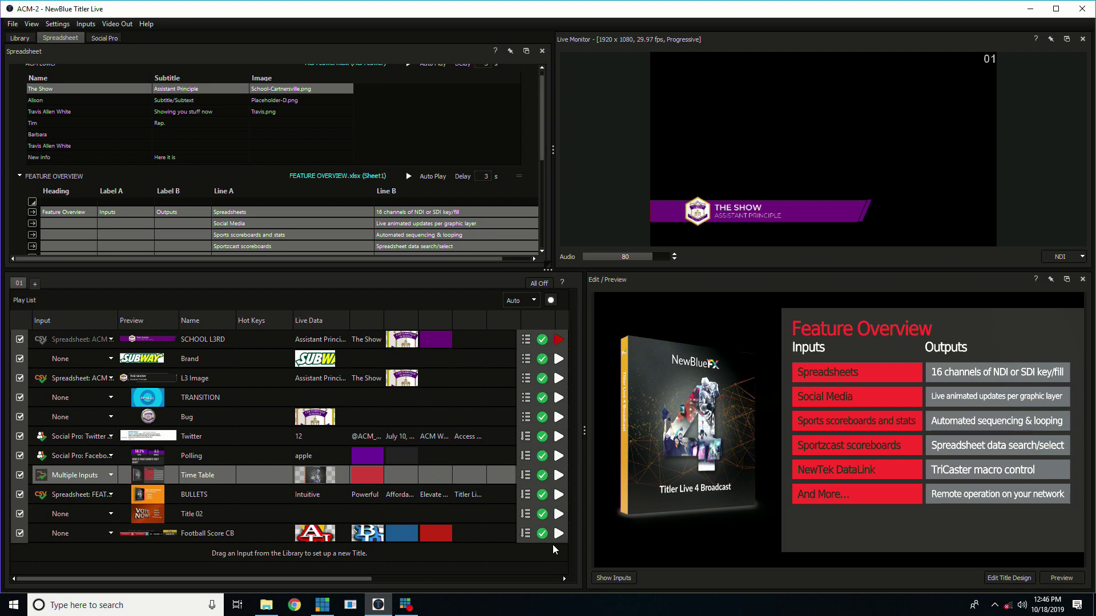
left_click(226, 536)
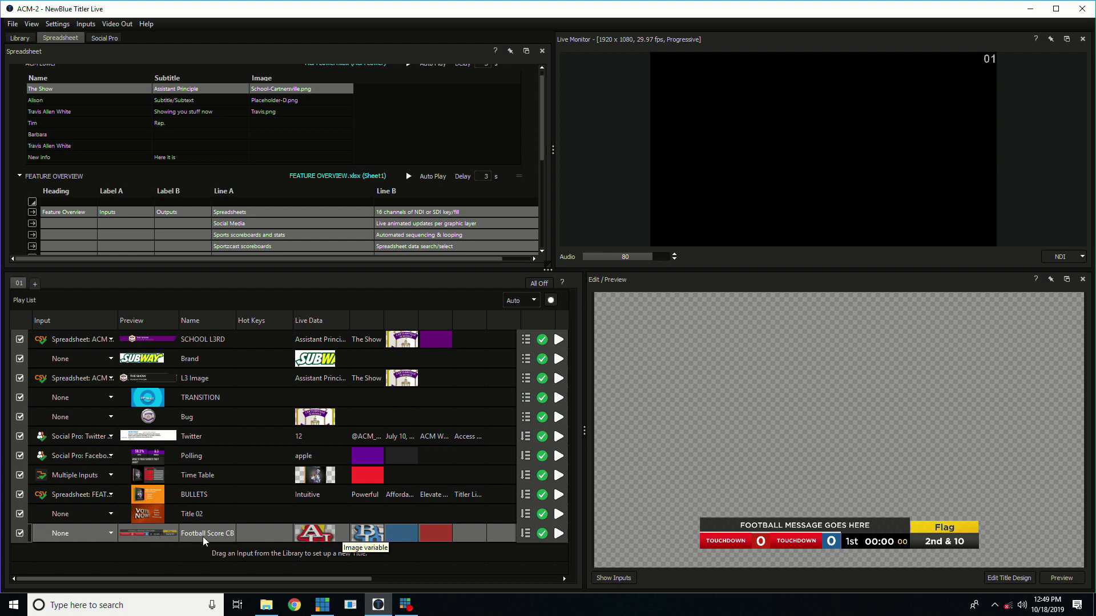
left_click(110, 537)
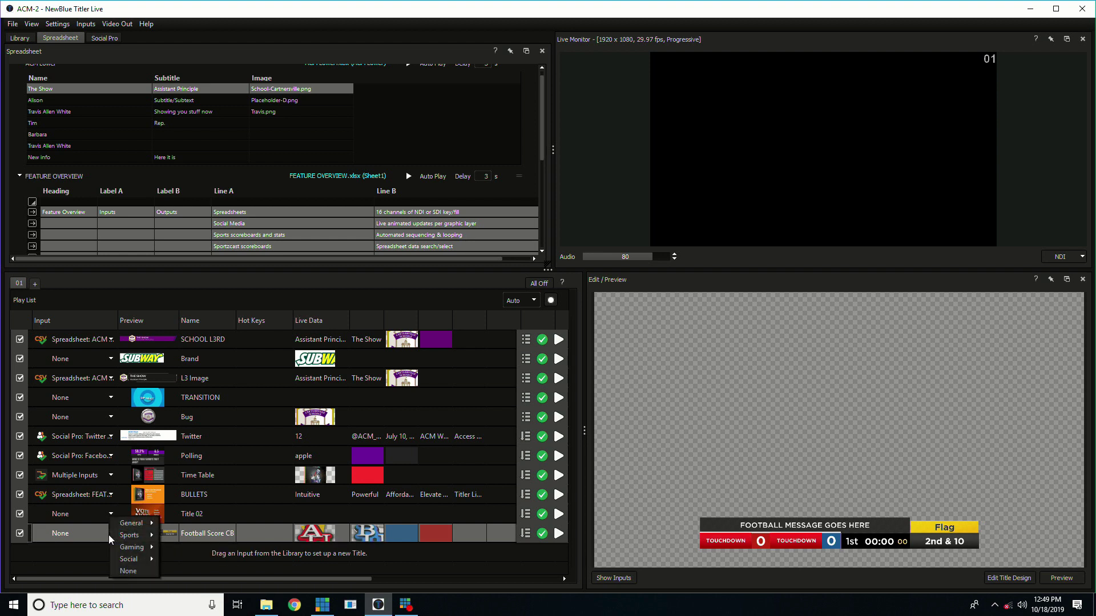
Step: Set Football Score CB's input to Sports > Scoreboard Tool > Baseball and set balls to 1
mouse_move(131, 535)
mouse_move(172, 538)
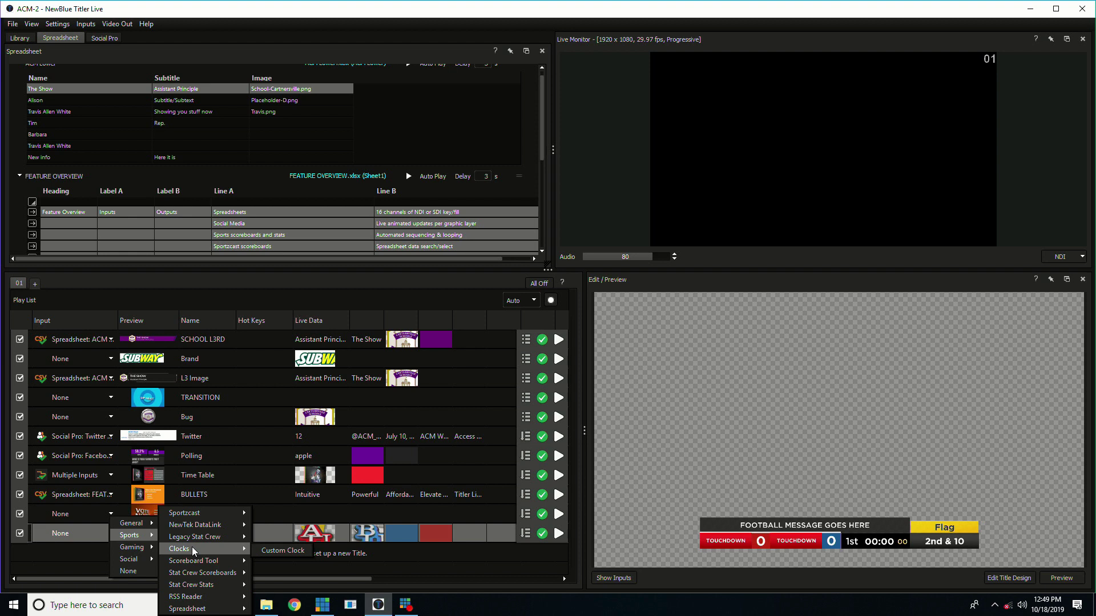
mouse_move(225, 562)
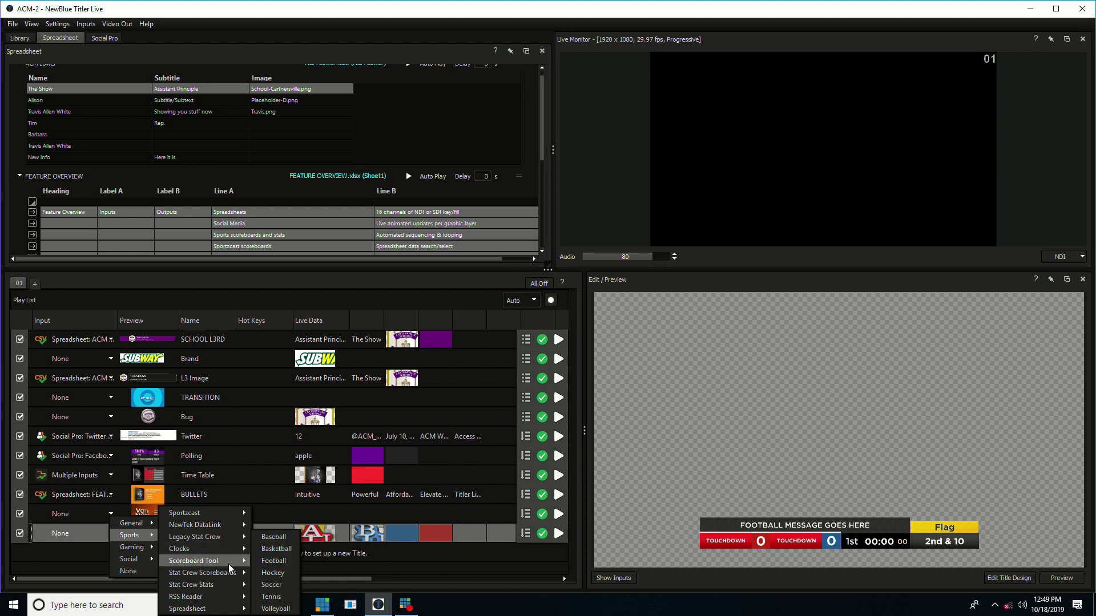
left_click(269, 541)
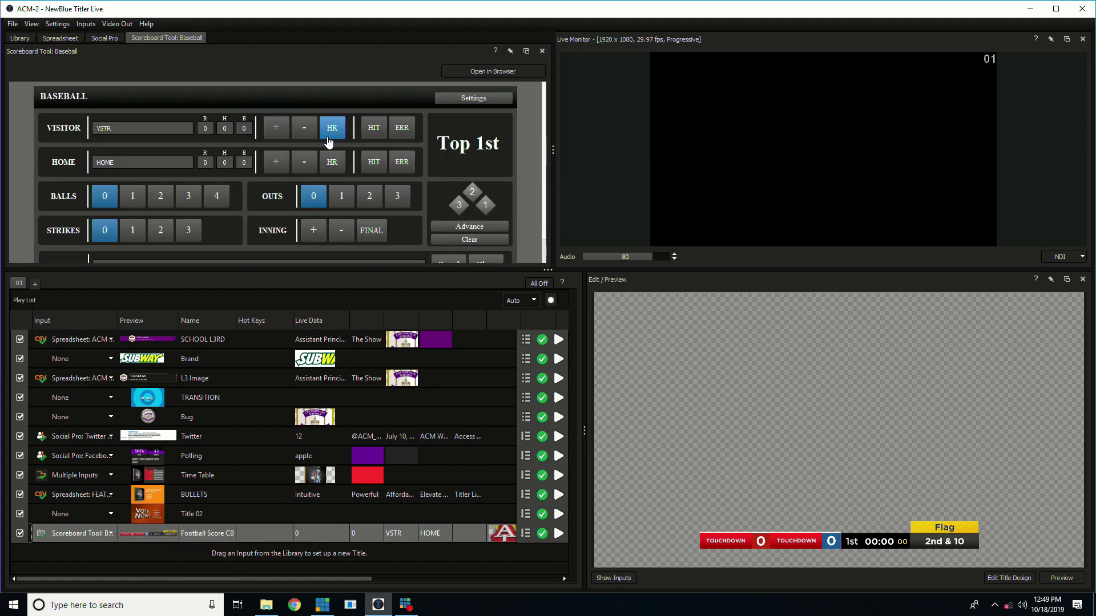
left_click(131, 199)
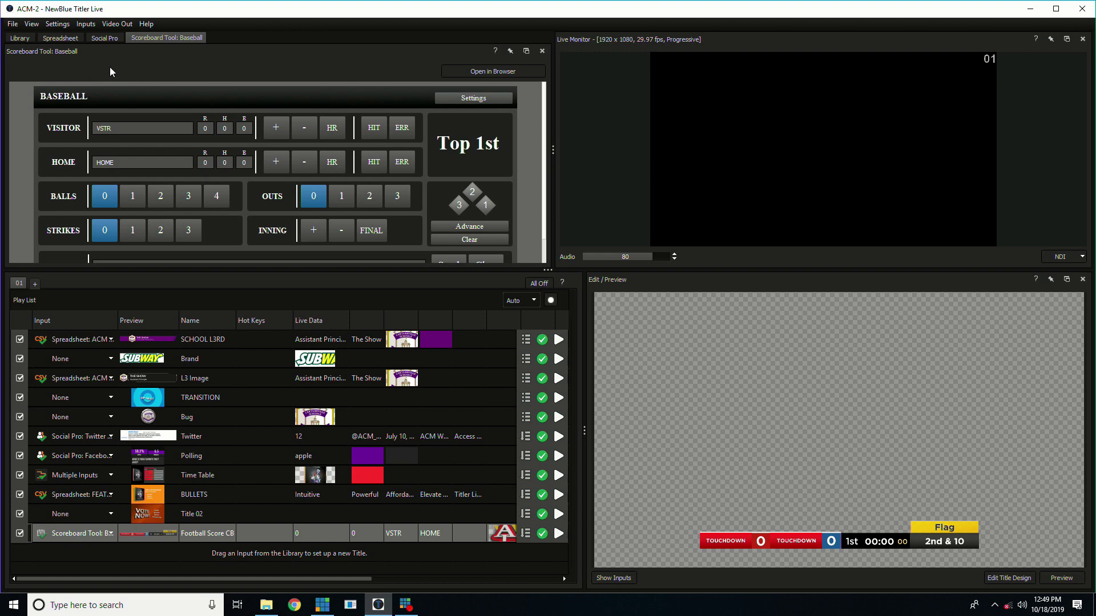
Step: Browse the Inputs menu's available data sources, then dismiss it without choosing one
left_click(81, 25)
mouse_move(109, 44)
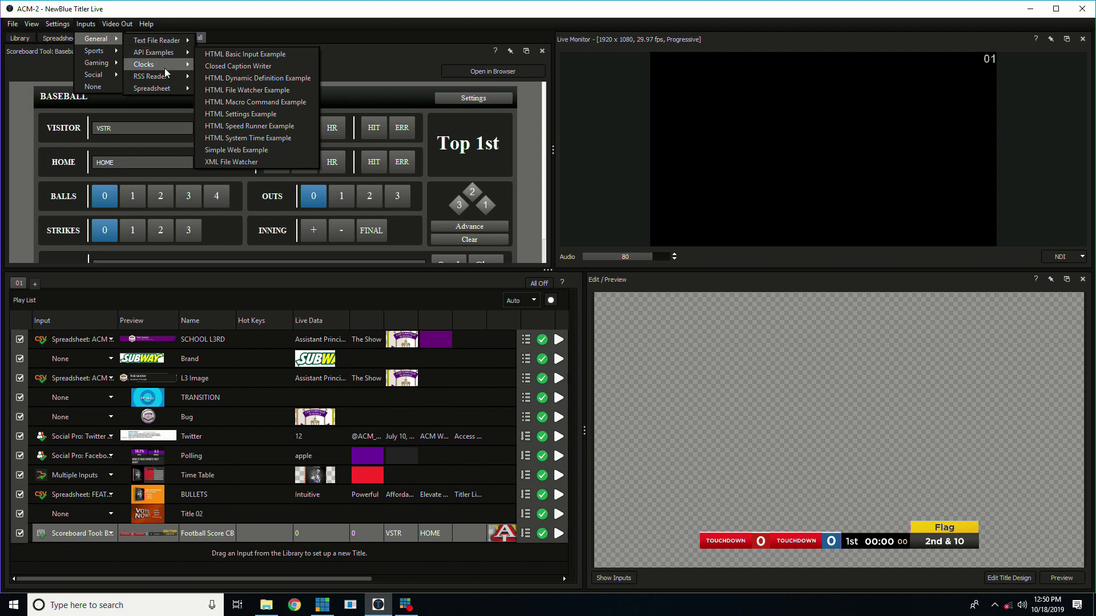
mouse_move(165, 68)
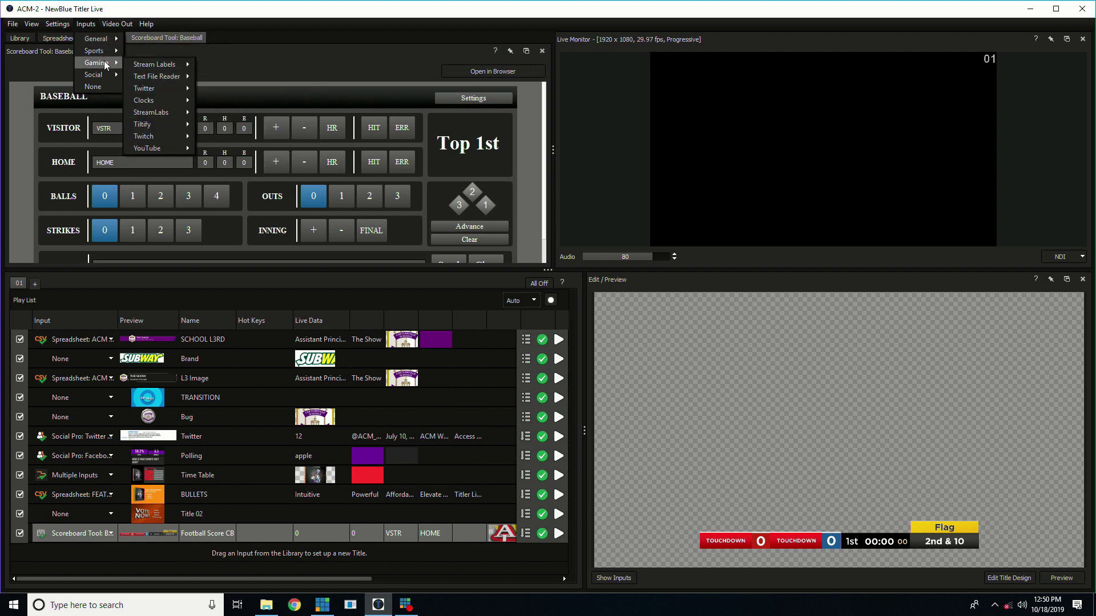
key("Escape")
key("Escape")
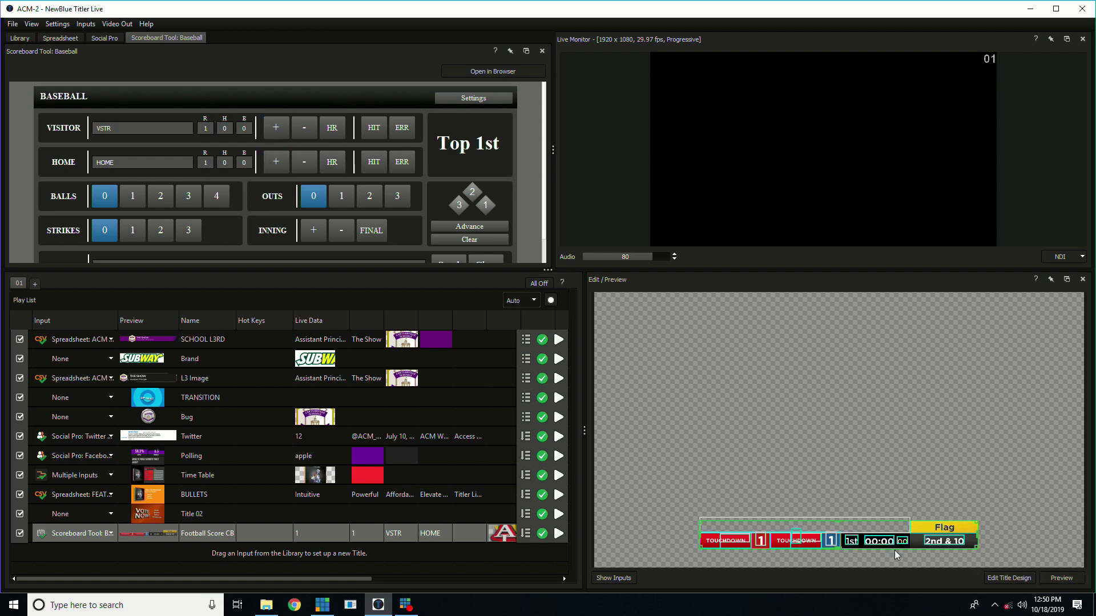
Step: Air the baseball score bug, reset outs to zero and adjust balls, then take it off air
left_click(557, 534)
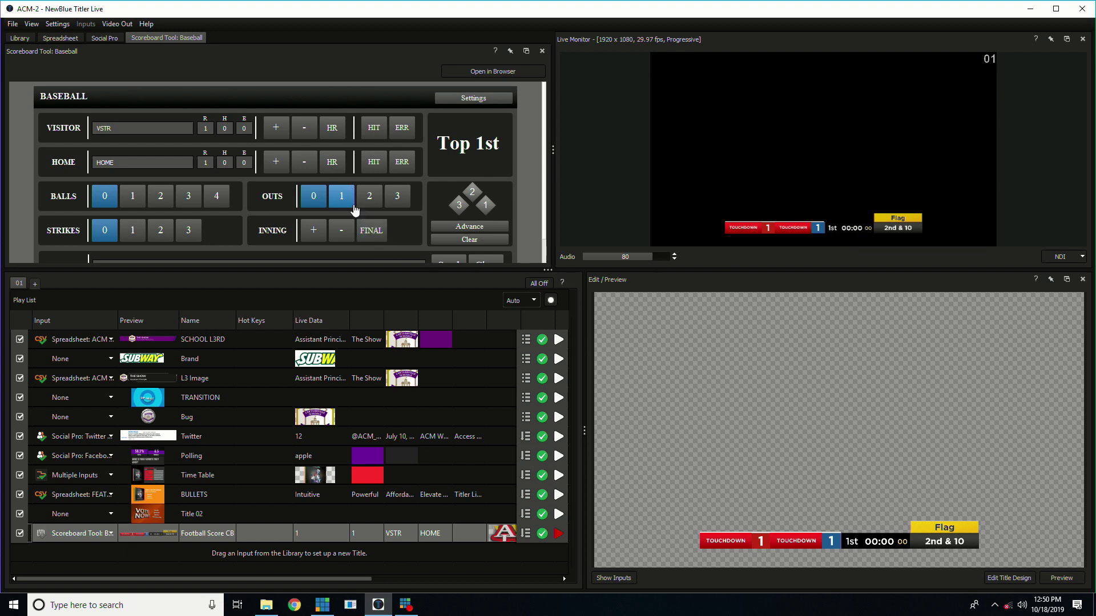
left_click(334, 200)
left_click(166, 196)
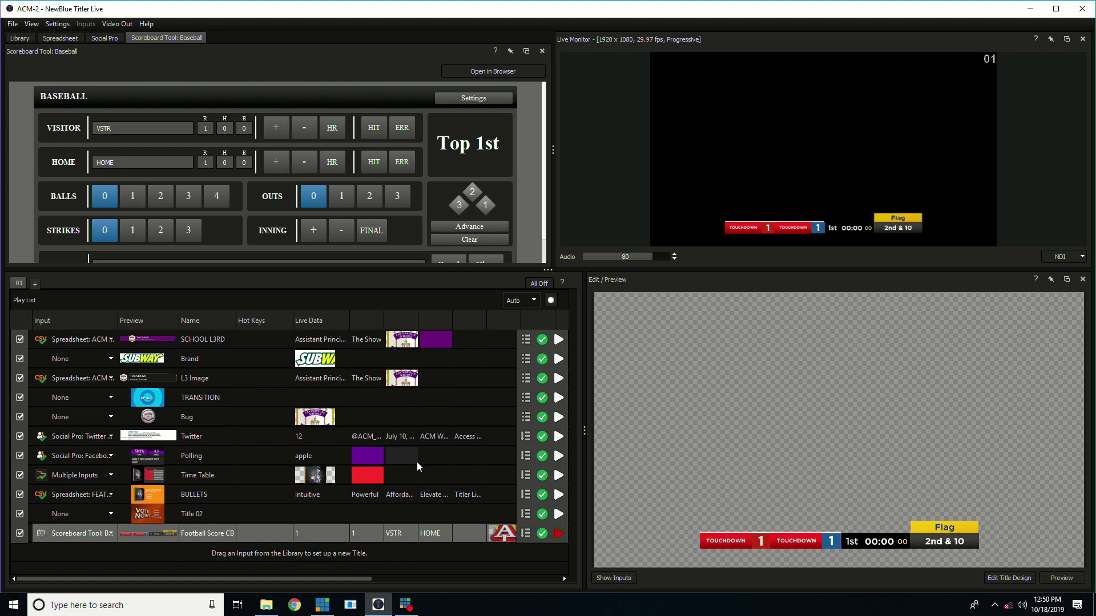
left_click(559, 534)
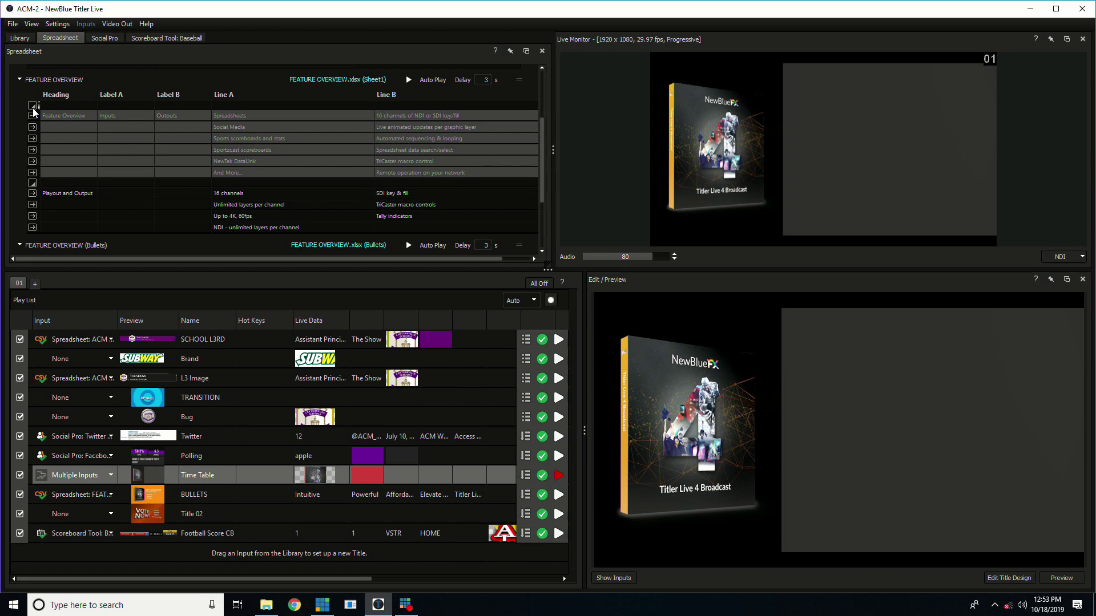
Step: Play the Feature Overview graphic live, then hide its heading and all rows
left_click(34, 112)
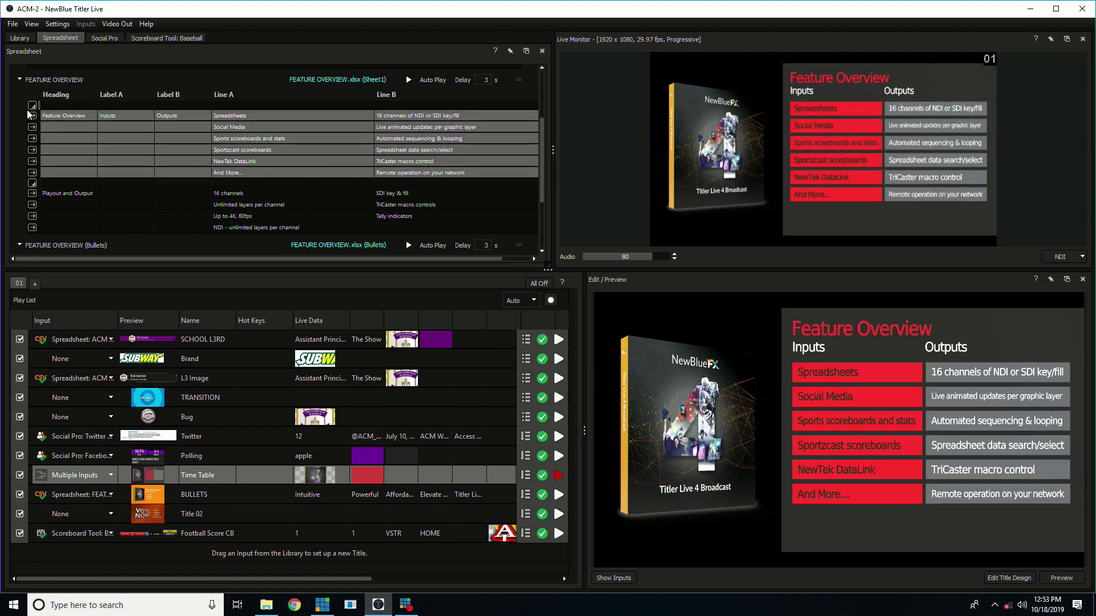
left_click(33, 115)
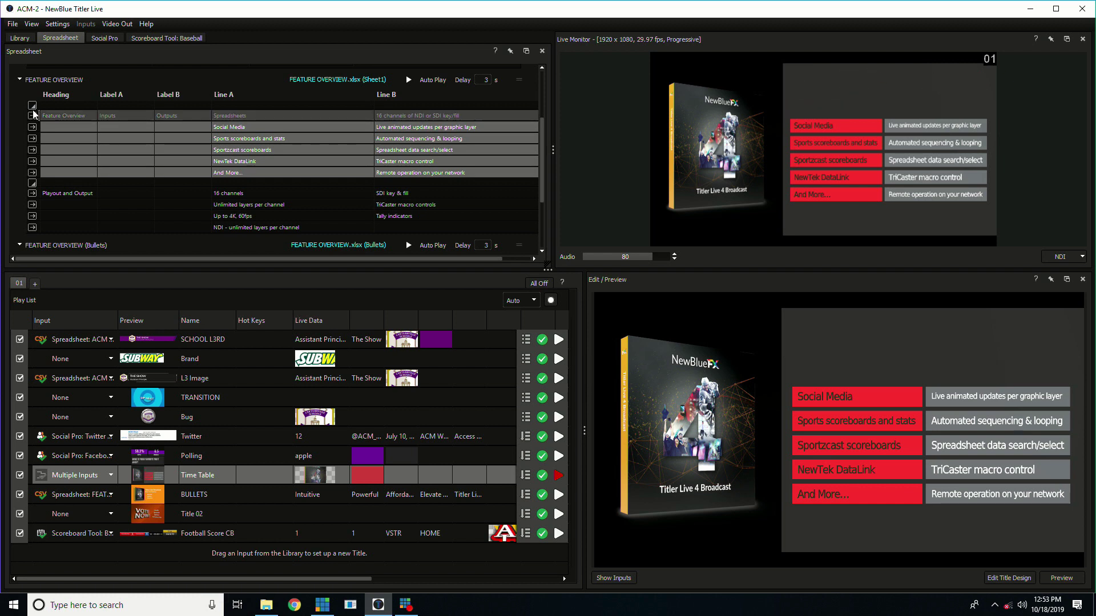
left_click(34, 106)
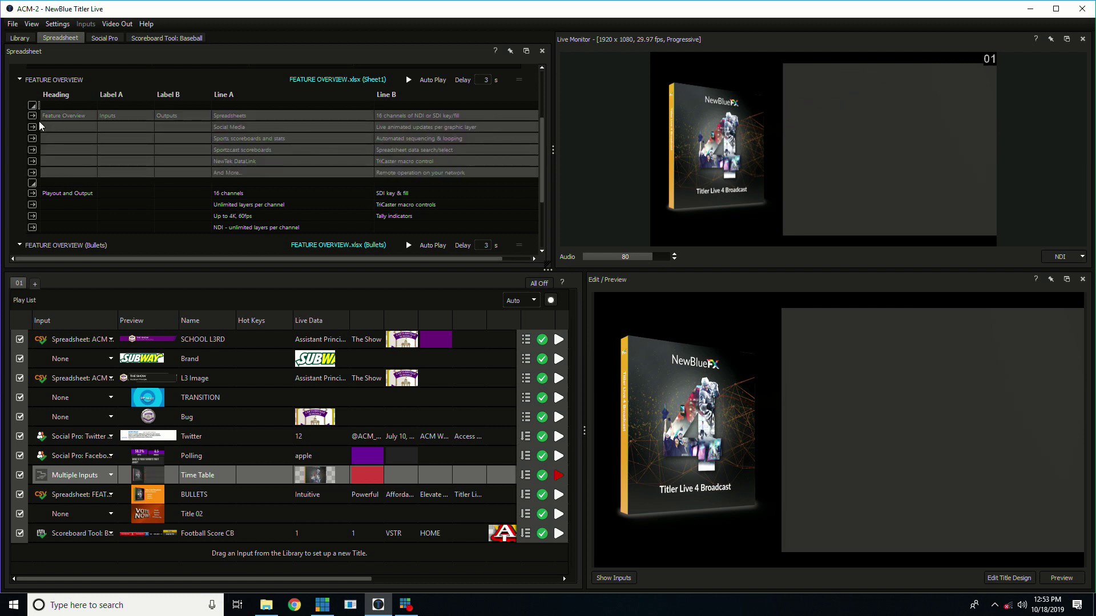
Step: Reveal the heading and the Spreadsheets, Social Media, Sports, Sportzcast and NewTek DataLink rows in turn
left_click(33, 115)
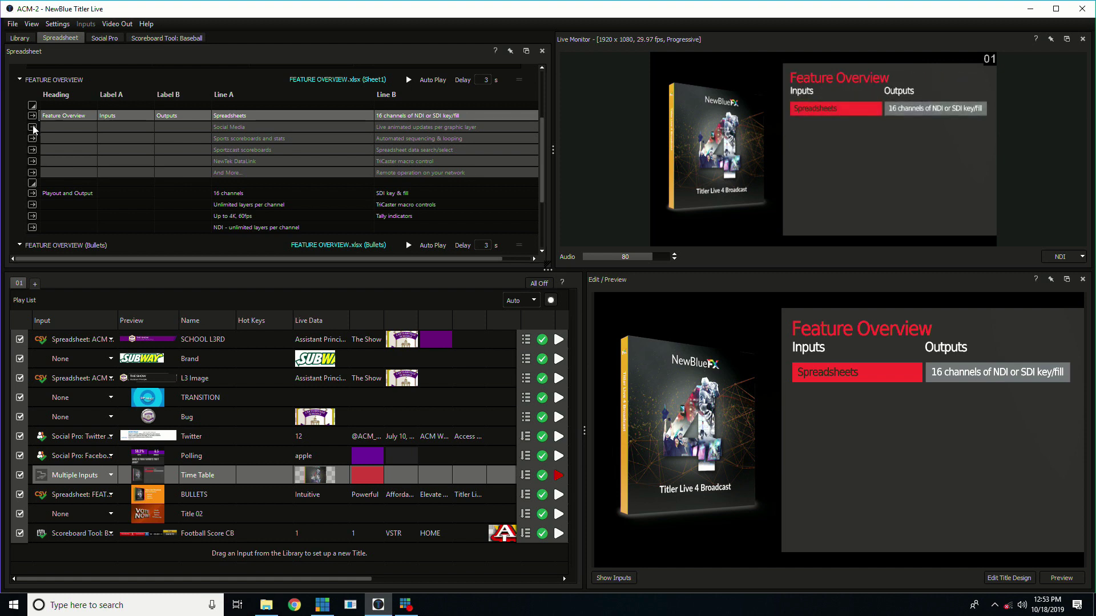
left_click(32, 126)
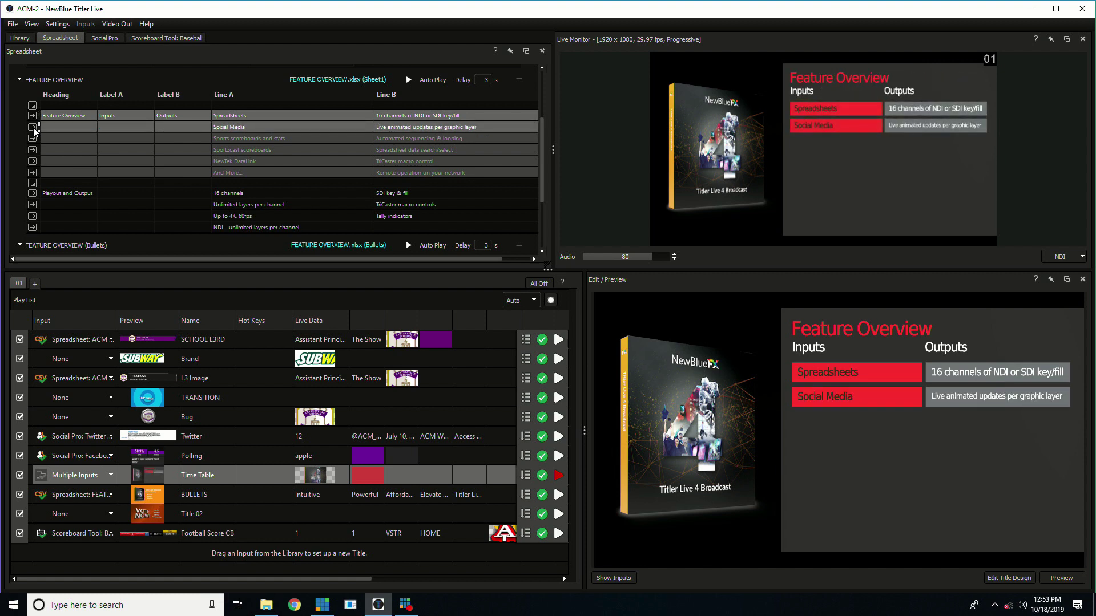
left_click(34, 140)
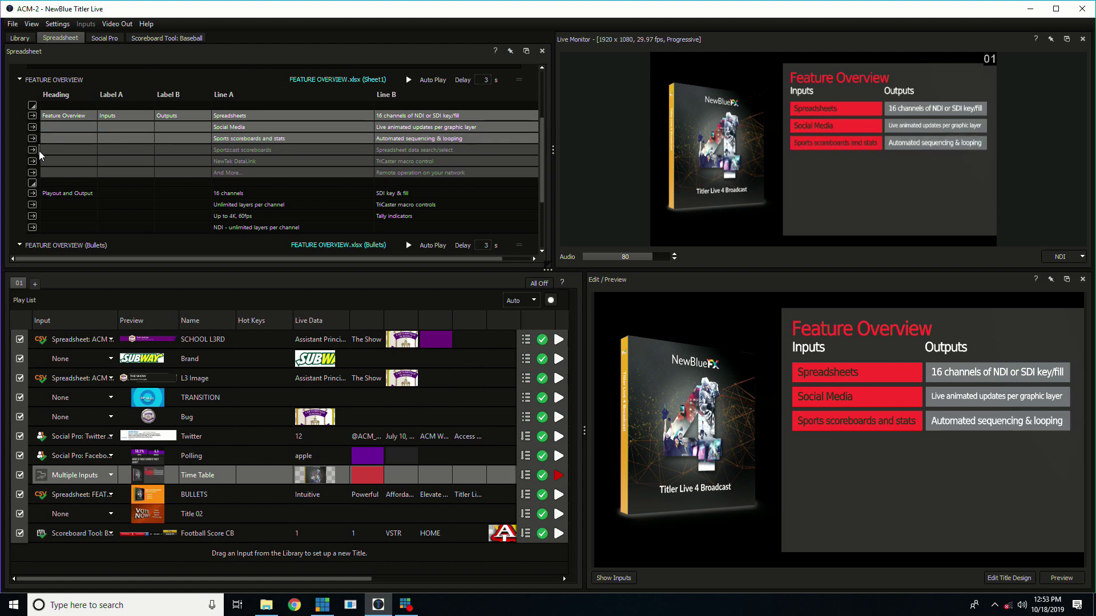
left_click(39, 152)
left_click(33, 165)
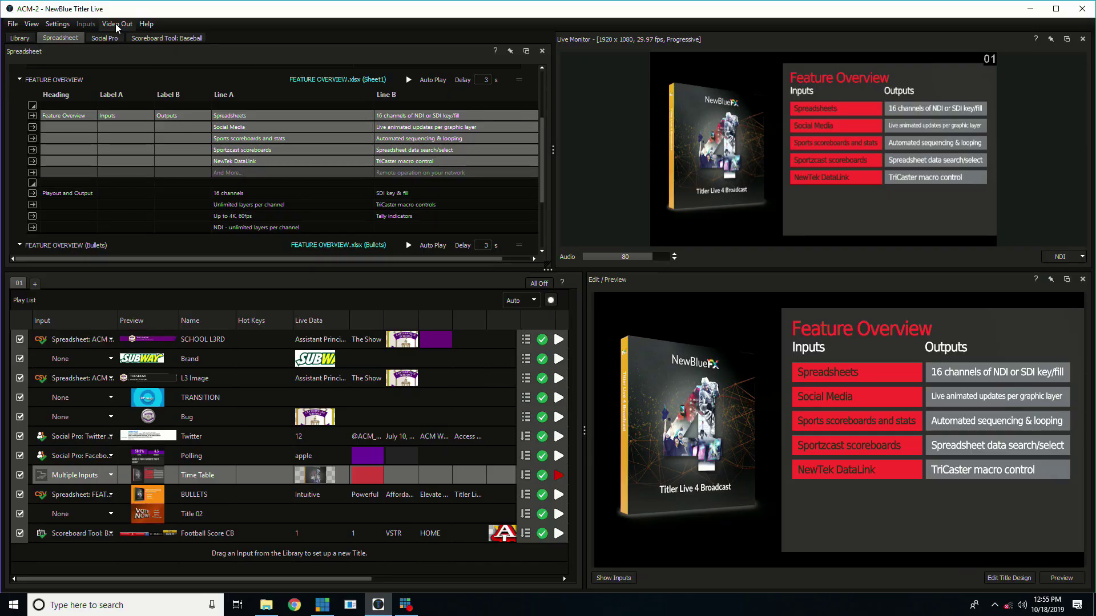
Step: Browse the Video Out menu's HDMI Key and SDI output options
left_click(117, 25)
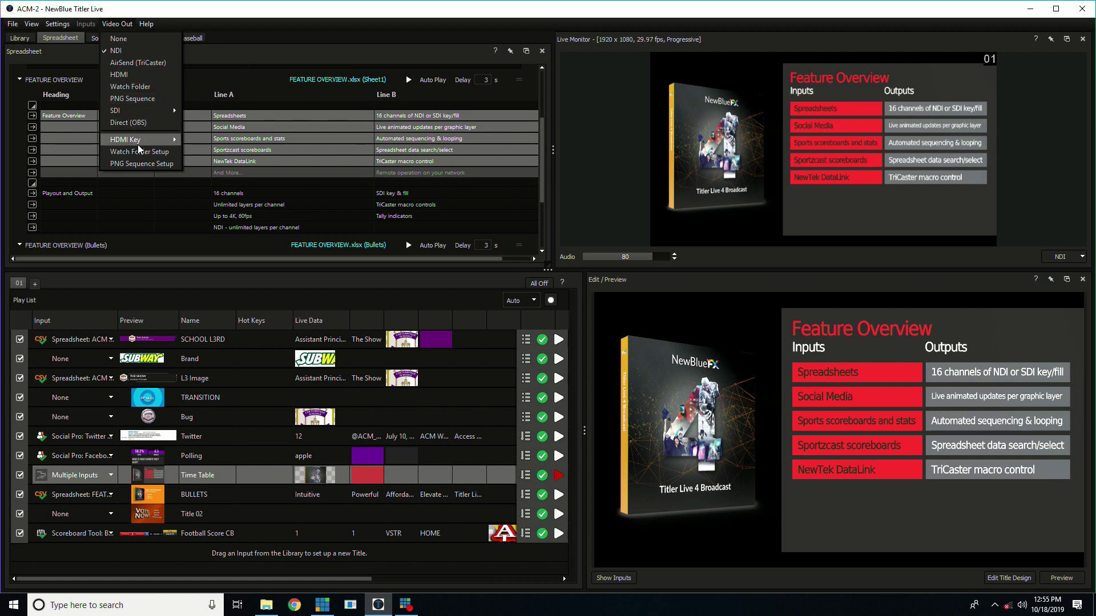
mouse_move(142, 141)
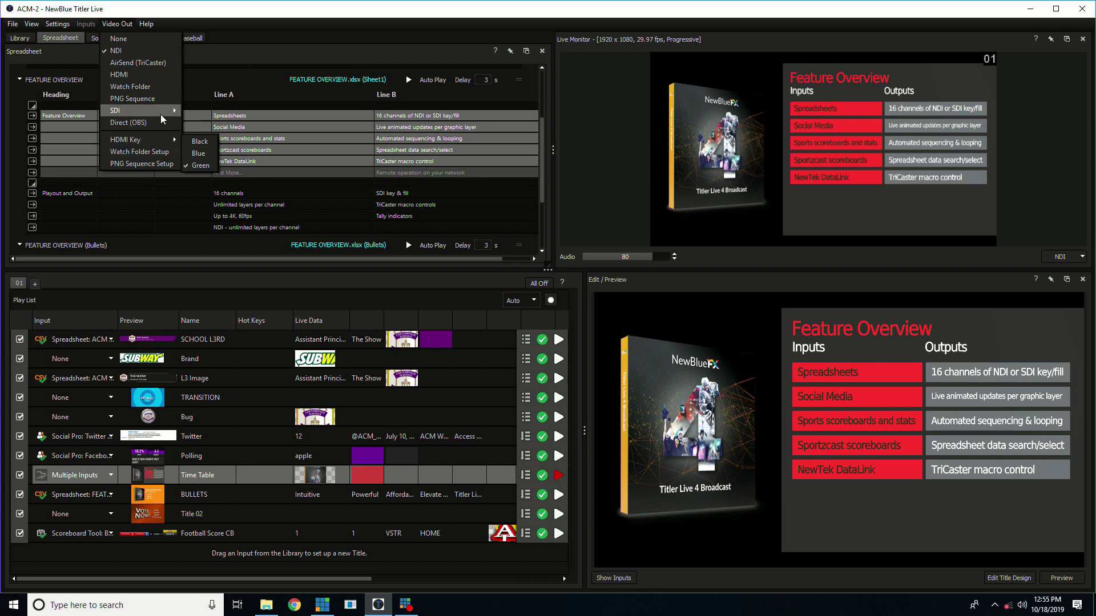
mouse_move(165, 117)
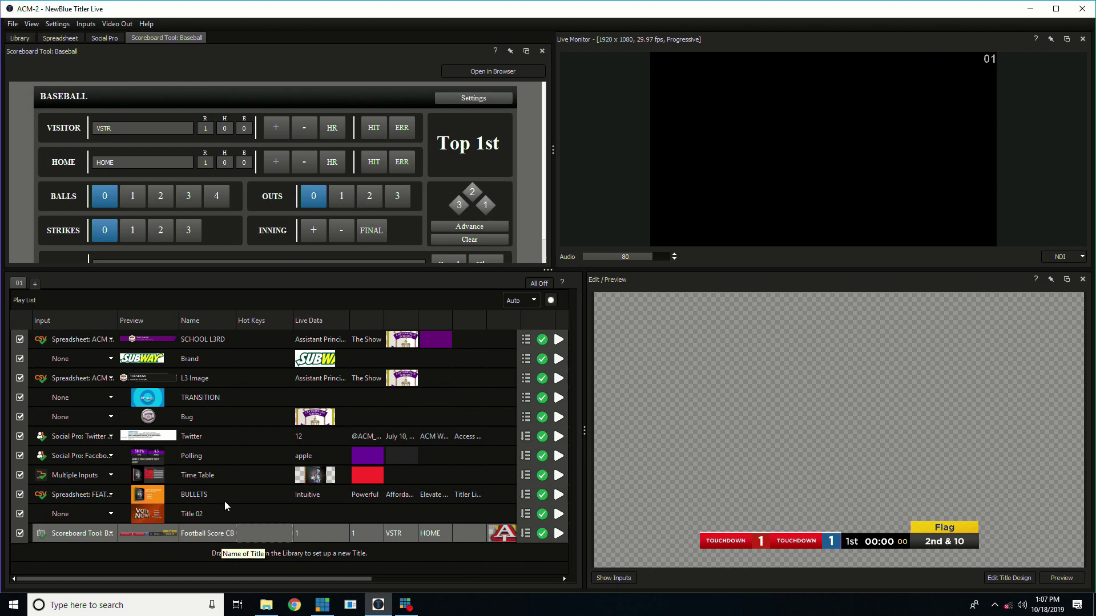
Step: Preview the Time Table, BULLETS, Polling, TRANSITION, Bug and SCHOOL L3RD titles, then show the Library
left_click(217, 478)
left_click(204, 494)
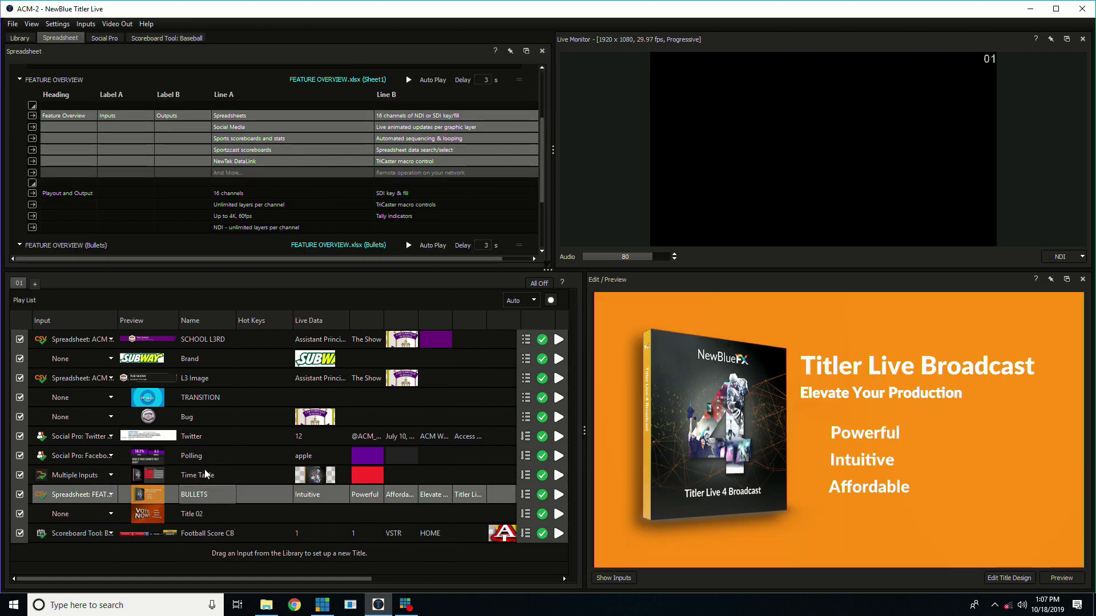
left_click(203, 456)
left_click(194, 397)
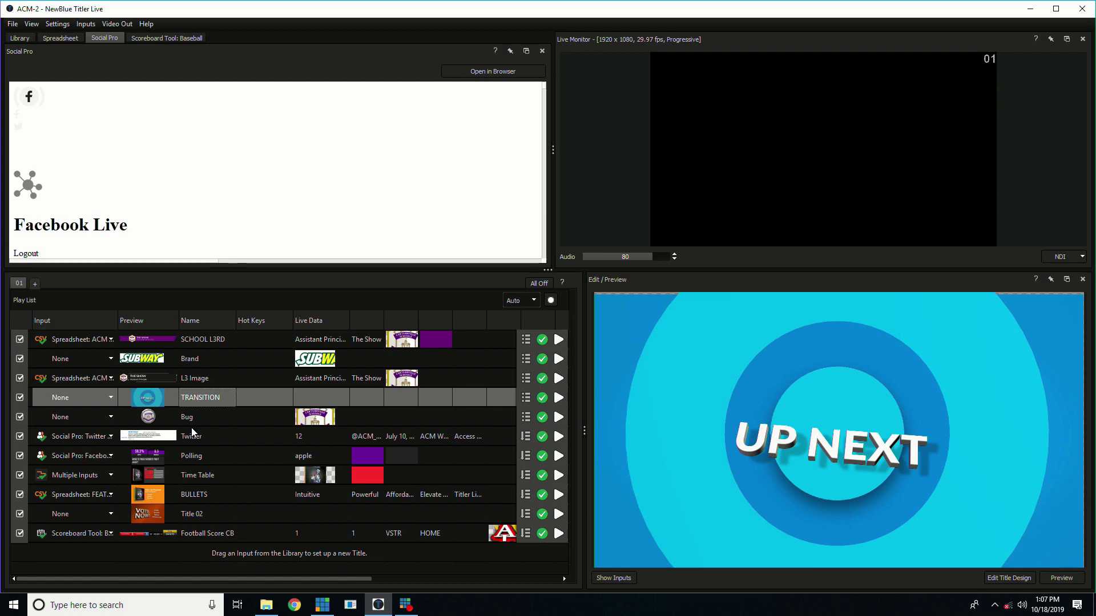
left_click(191, 416)
left_click(197, 344)
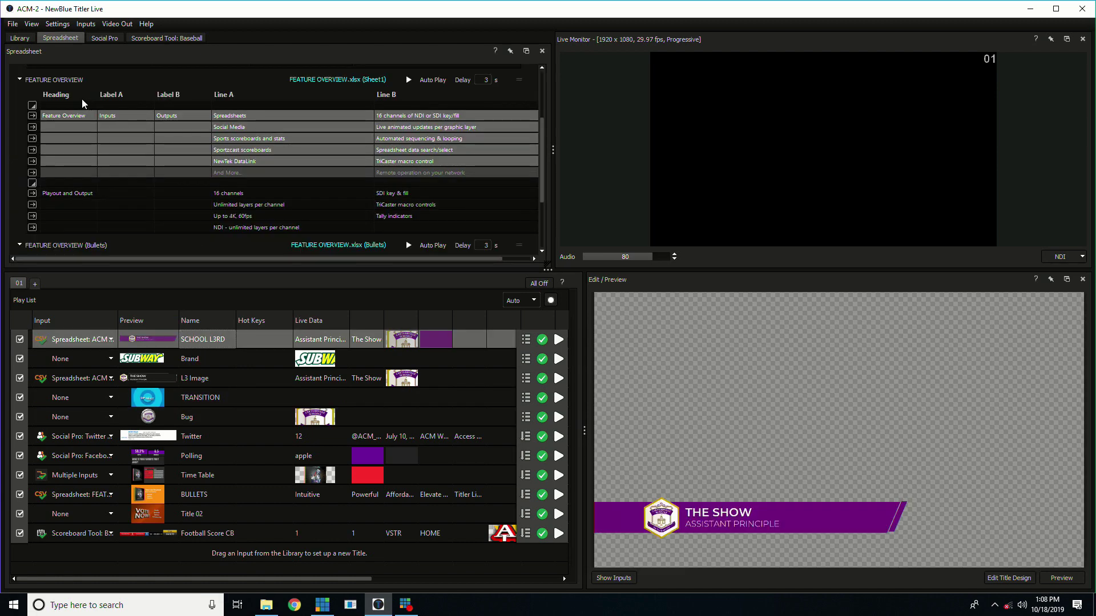
left_click(22, 39)
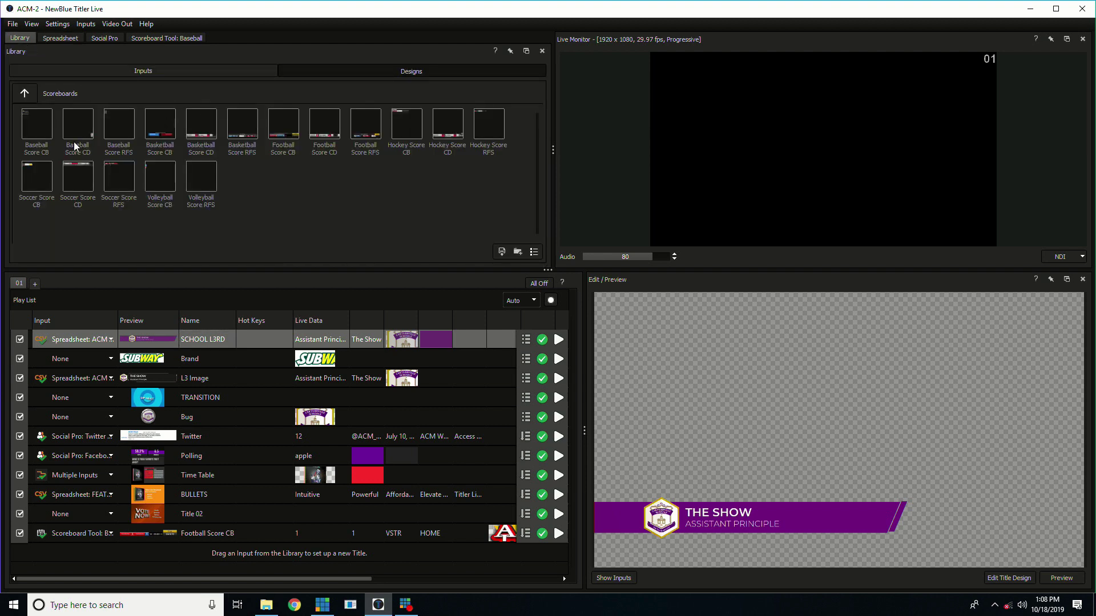
Step: Look over the Scoreboards designs, then go up through Sports to the Design Templates folders
mouse_move(41, 123)
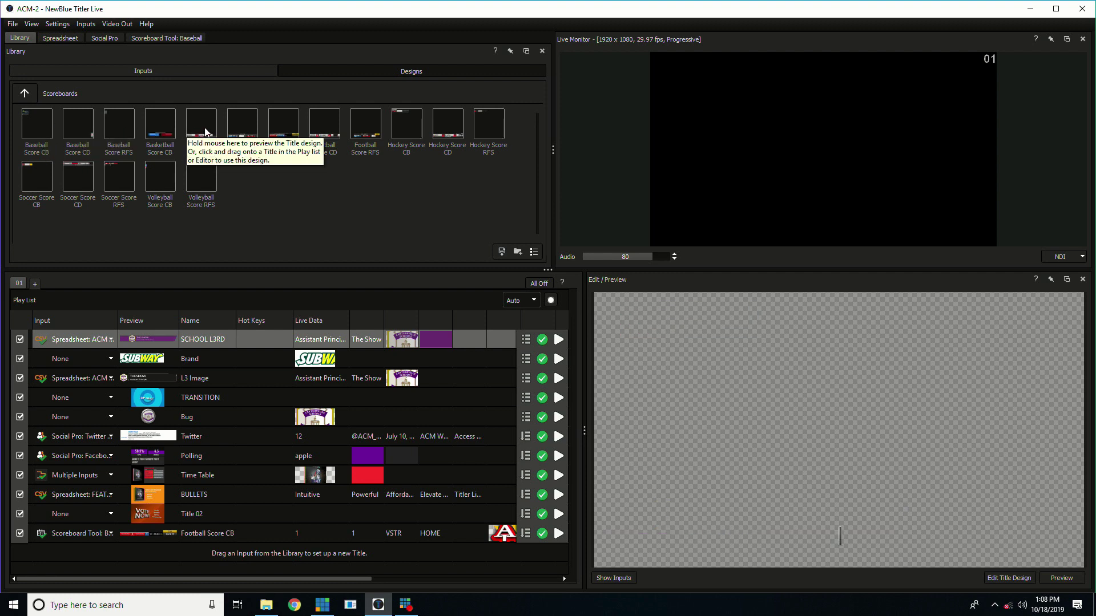
mouse_move(206, 131)
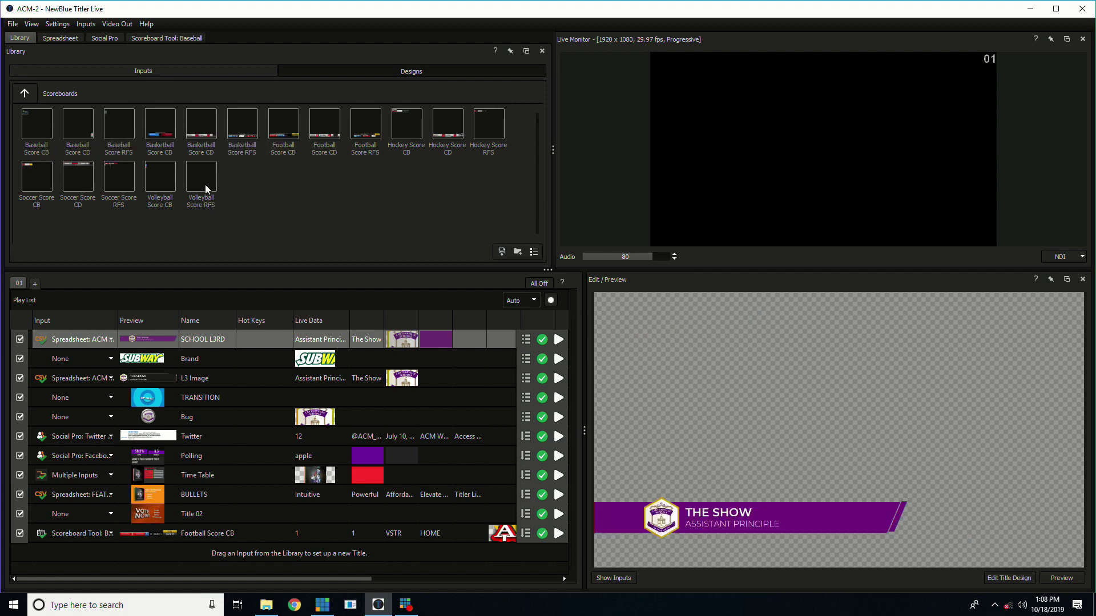
mouse_move(206, 189)
left_click(20, 98)
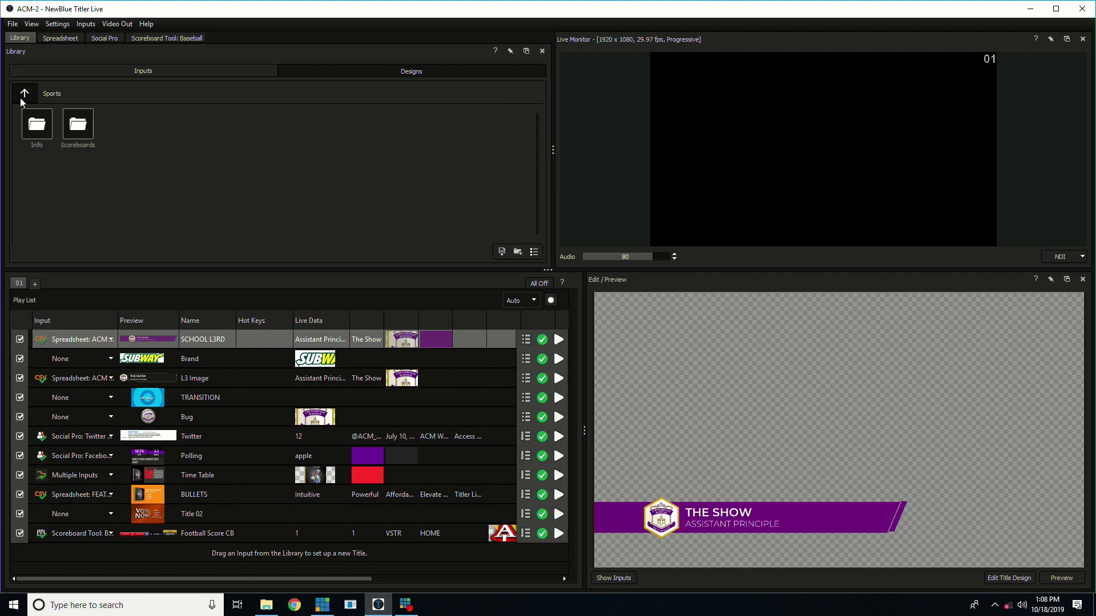
left_click(20, 99)
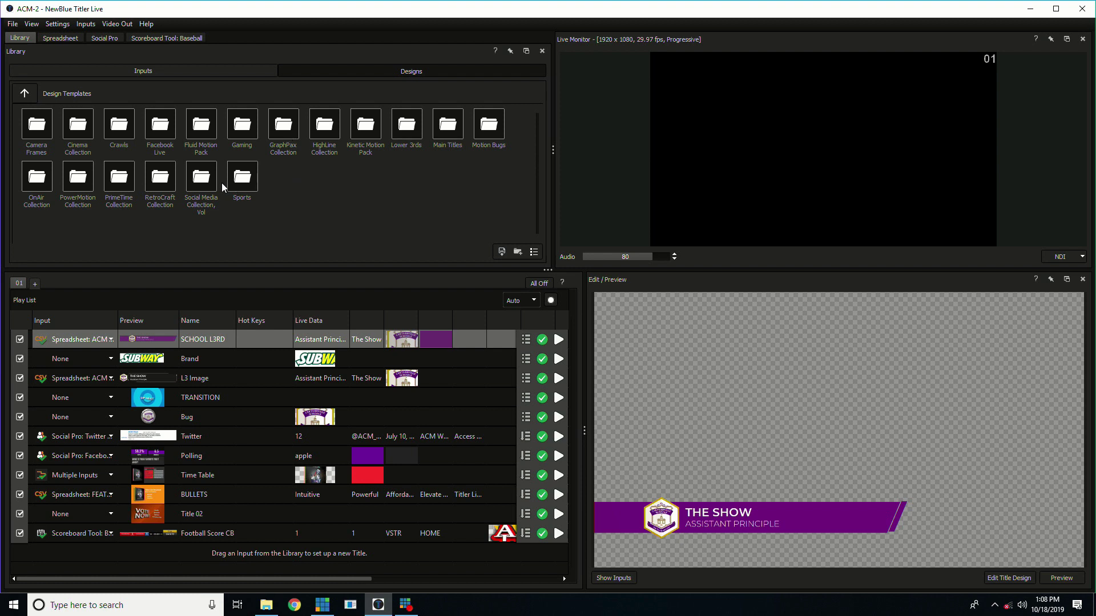
Step: Switch the Library to Inputs, look over the Social inputs, then return to the top-level folders
left_click(176, 74)
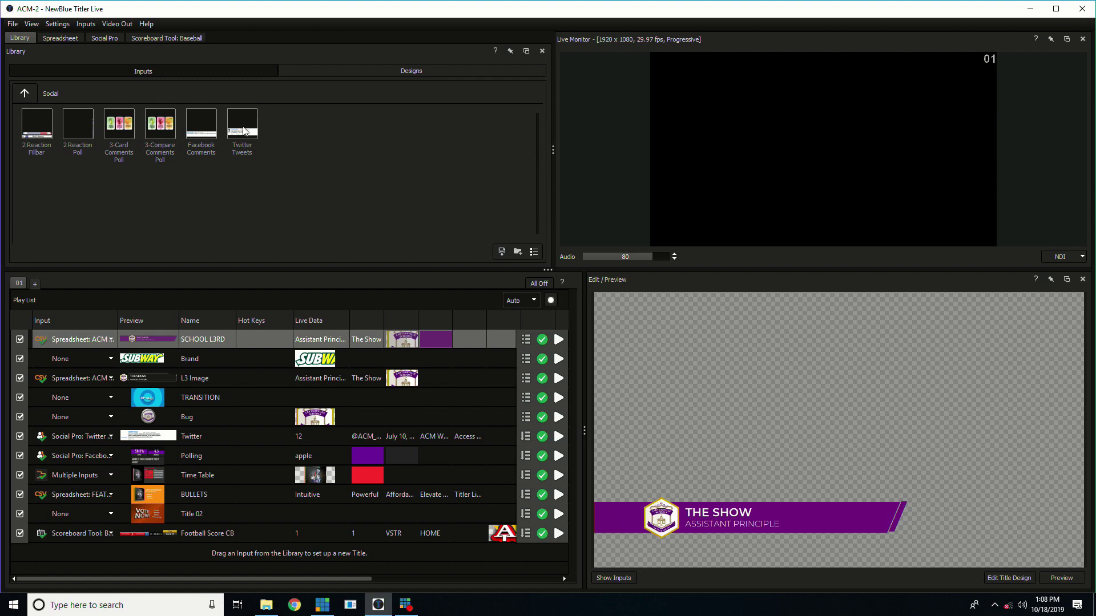
mouse_move(244, 130)
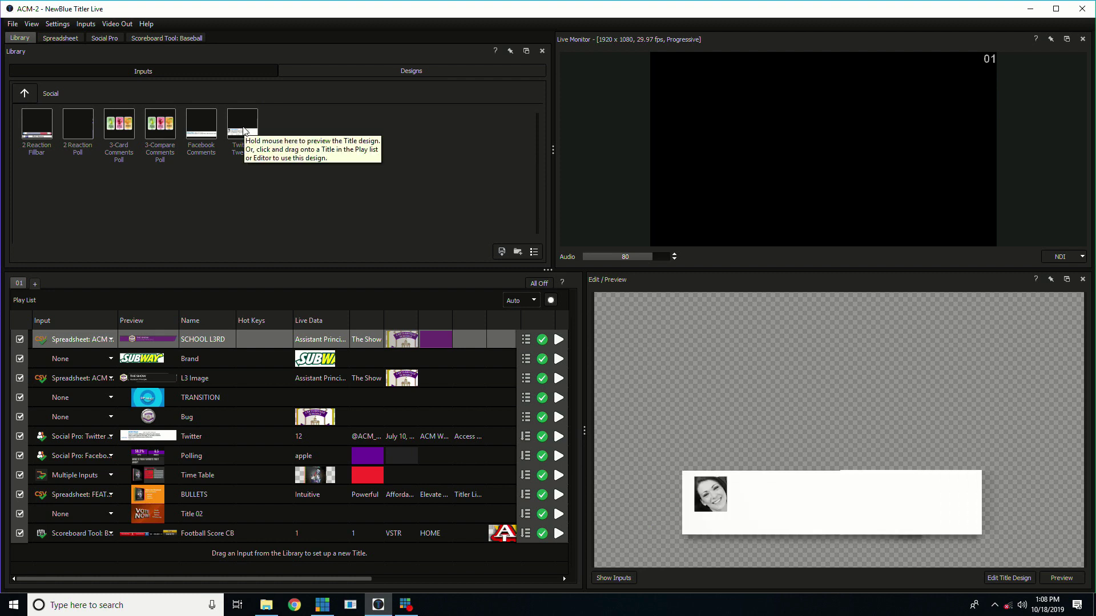
mouse_move(202, 130)
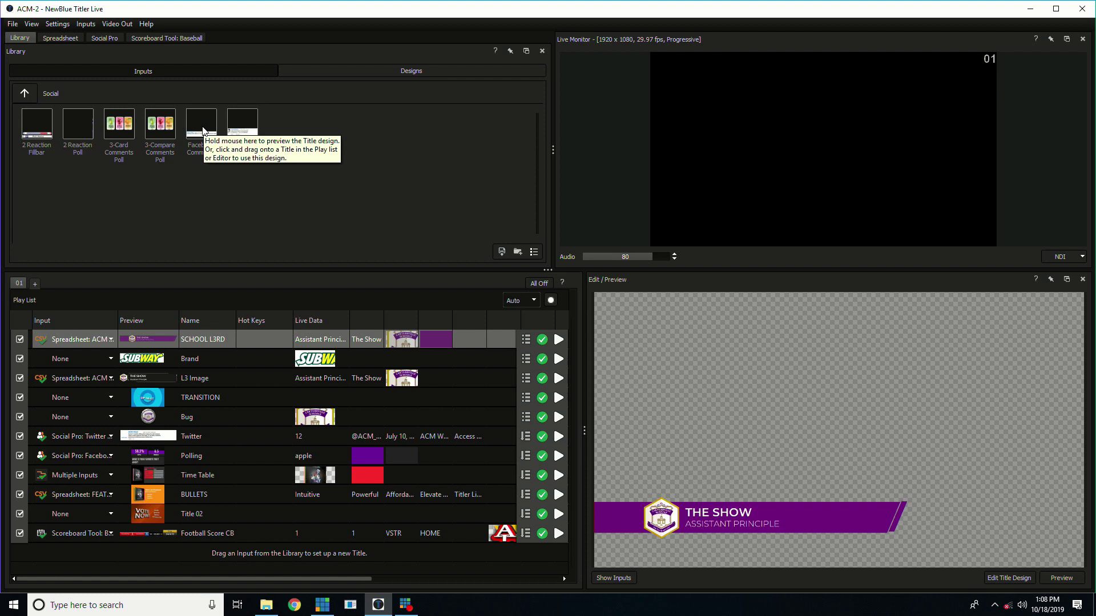
mouse_move(167, 130)
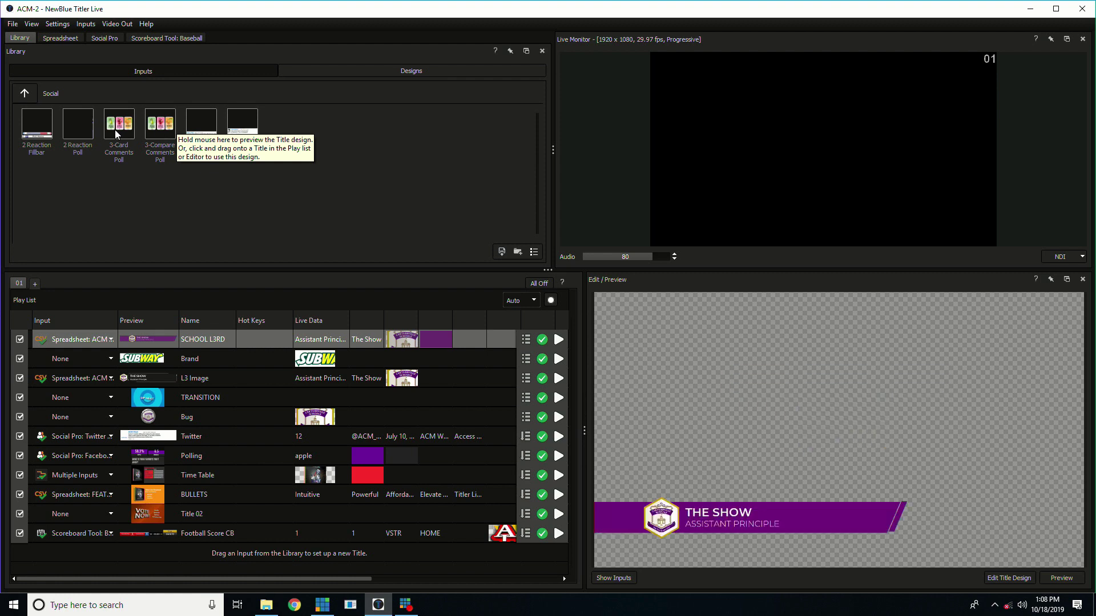
left_click(25, 95)
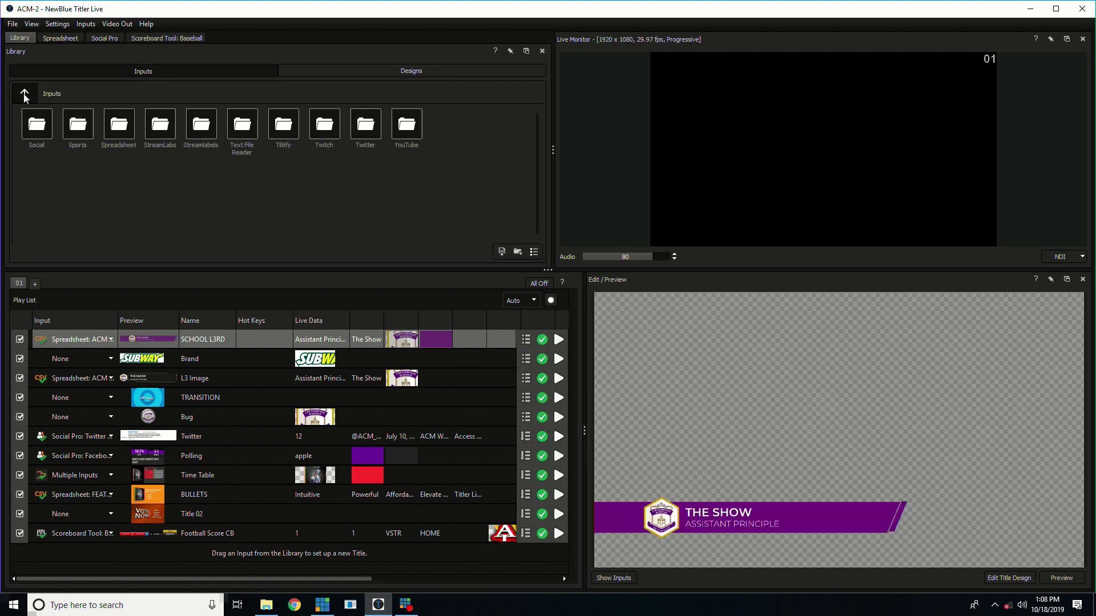
Step: Open the Sports inputs folder and preview its StatCrew scoreboard tiles
double_click(83, 130)
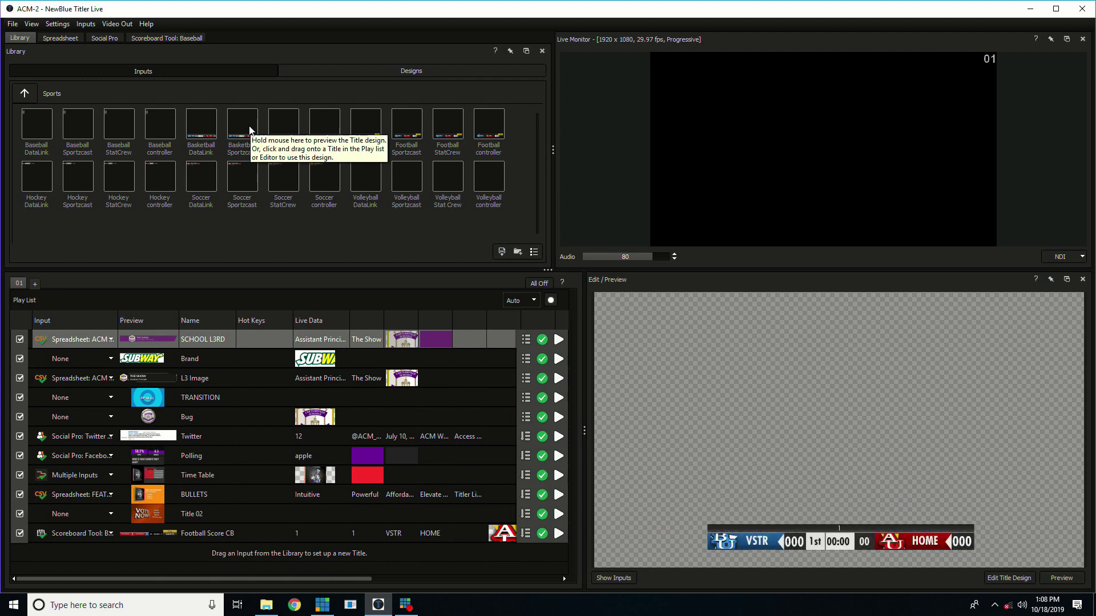
mouse_move(279, 130)
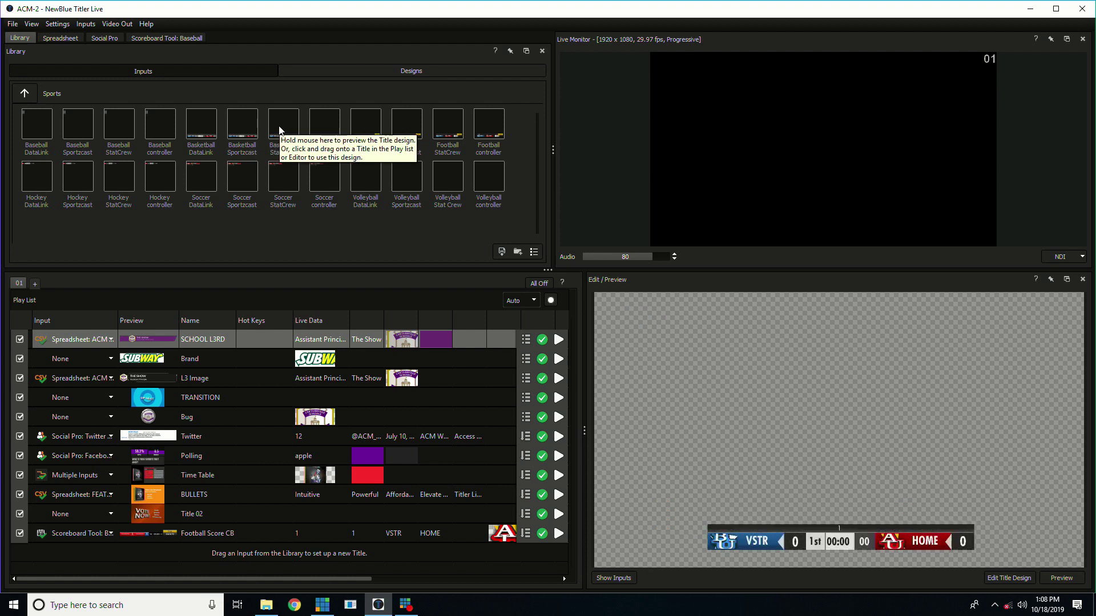